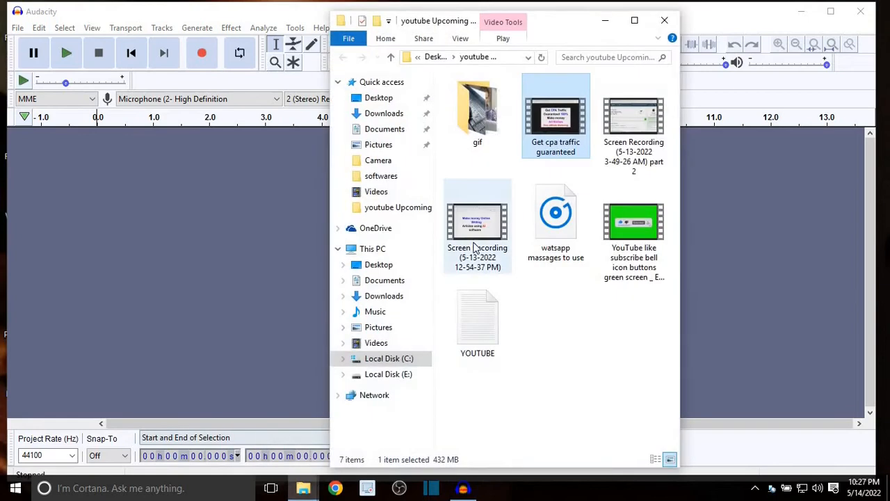
# Import "watsapp massages to use.wav" into Audacity and delete all the audio from its track.
pyautogui.moveTo(556, 215); pyautogui.dragTo(159, 284)
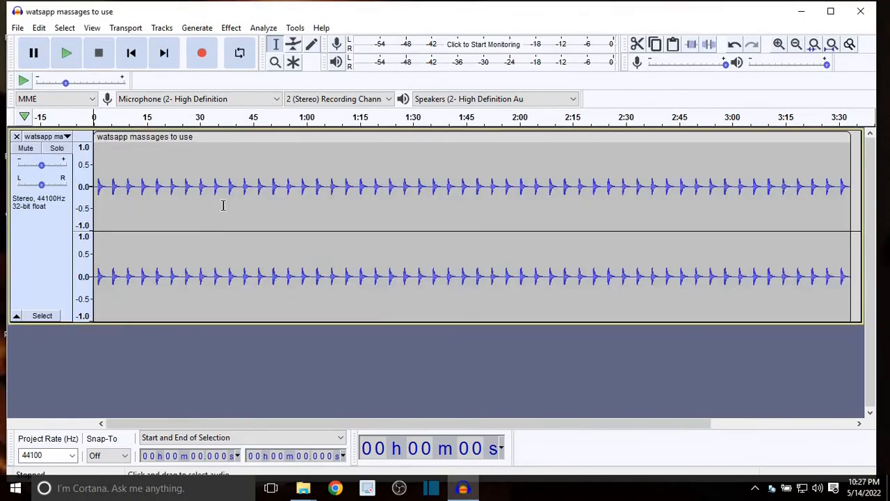
pyautogui.click(224, 205)
pyautogui.doubleClick(258, 276)
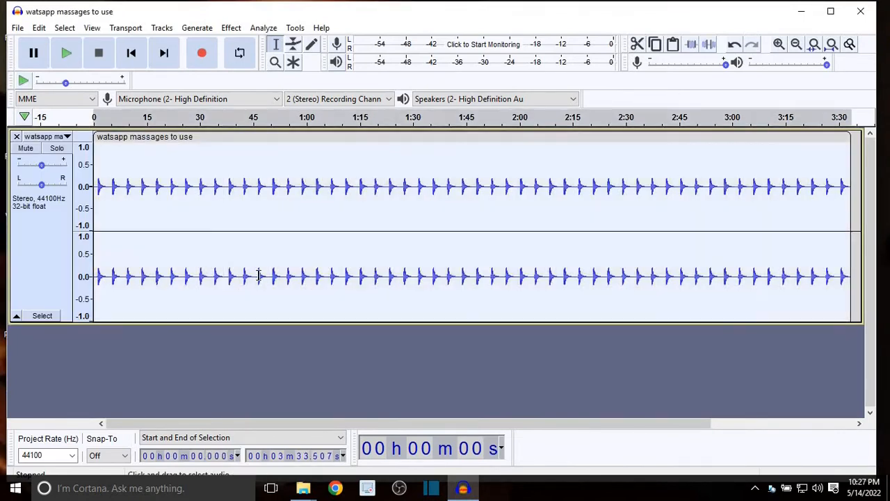
pyautogui.press('Delete')
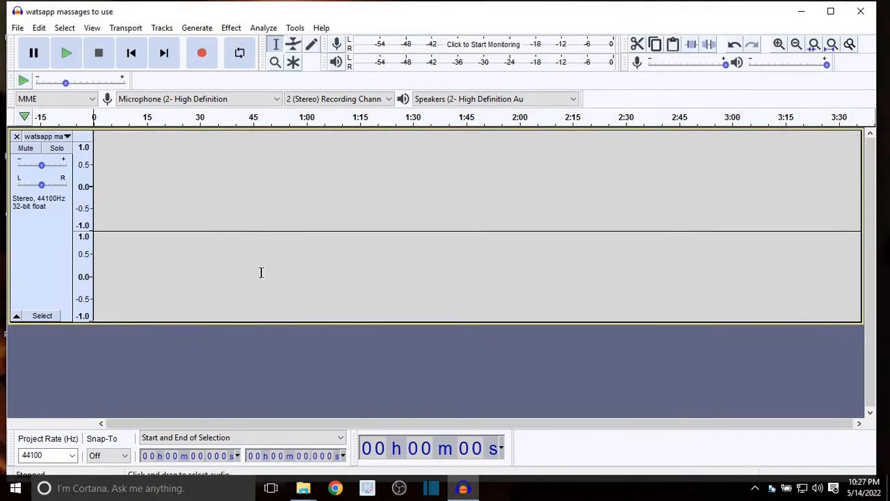
# Record about 11 seconds of voice from the microphone onto the emptied stereo track.
pyautogui.click(202, 55)
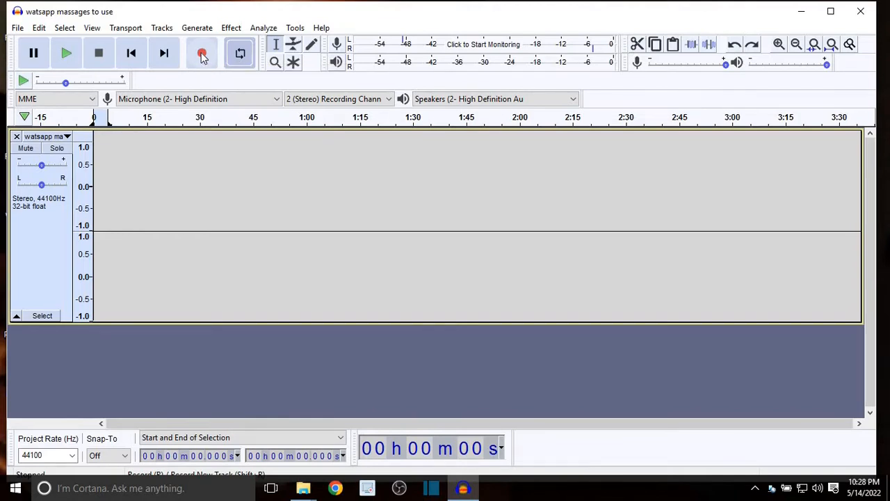
pyautogui.click(202, 56)
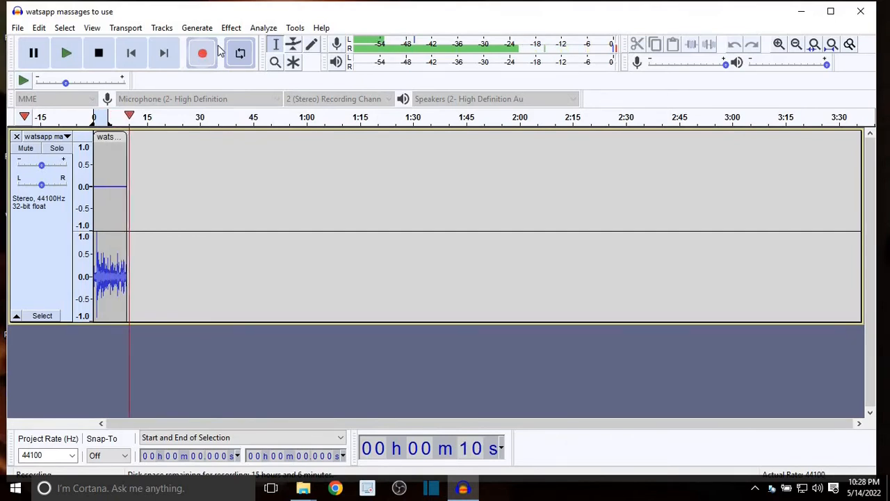
pyautogui.click(100, 54)
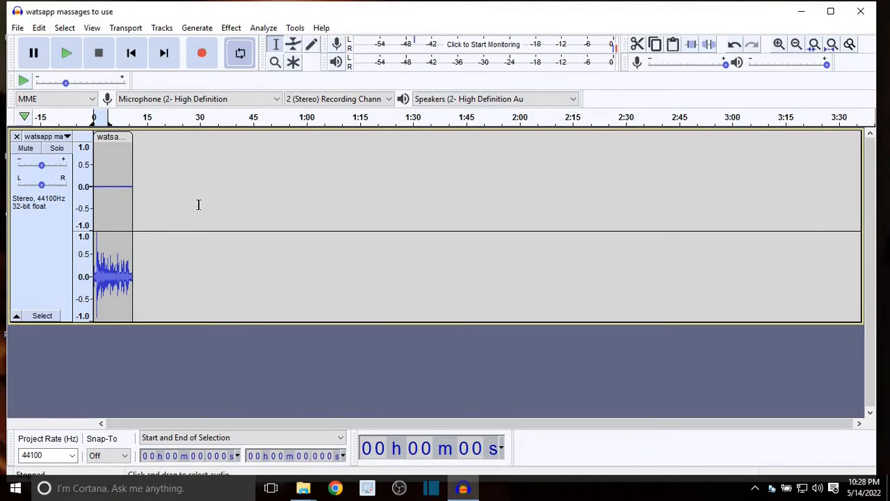
# Play the recorded clip from its beginning to listen to the voice and background noise.
pyautogui.click(101, 148)
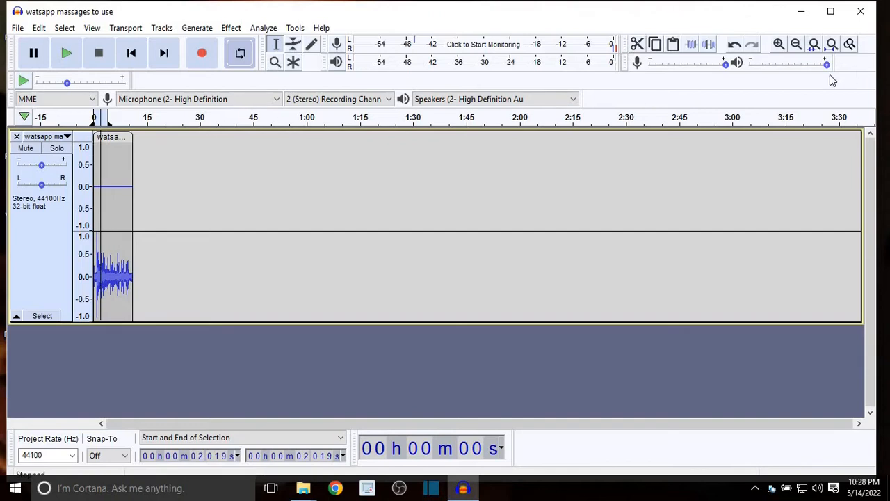
pyautogui.click(779, 44)
pyautogui.click(779, 44)
pyautogui.click(779, 44)
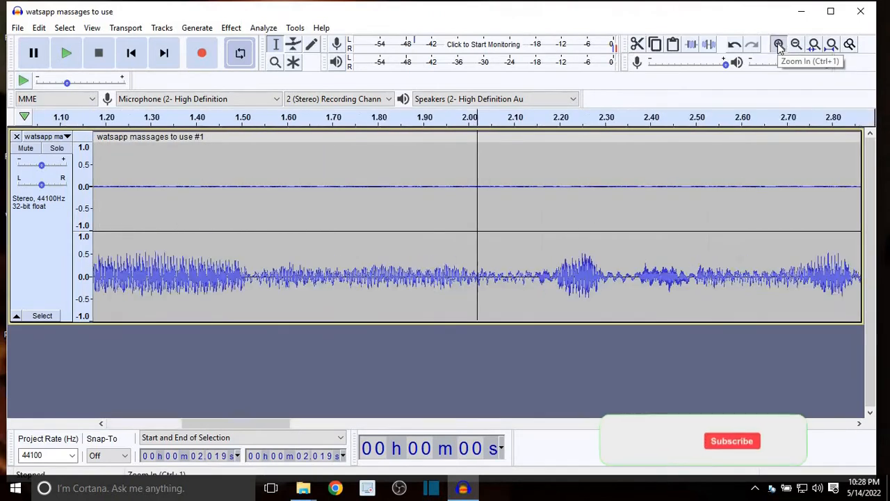
pyautogui.click(779, 44)
pyautogui.click(797, 44)
pyautogui.click(796, 45)
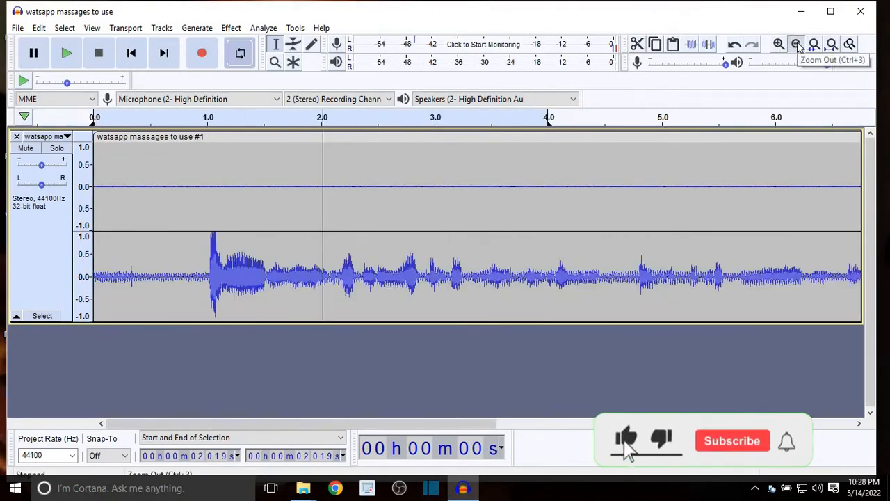
pyautogui.click(796, 44)
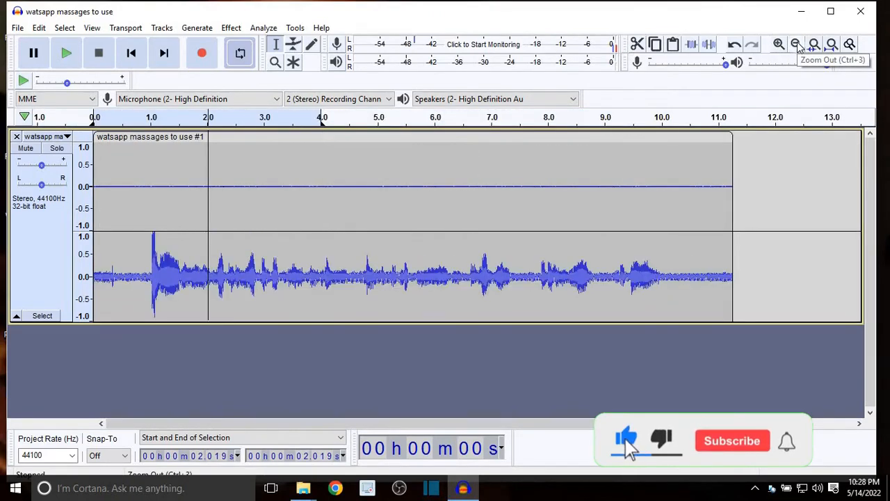
pyautogui.click(97, 165)
pyautogui.click(96, 115)
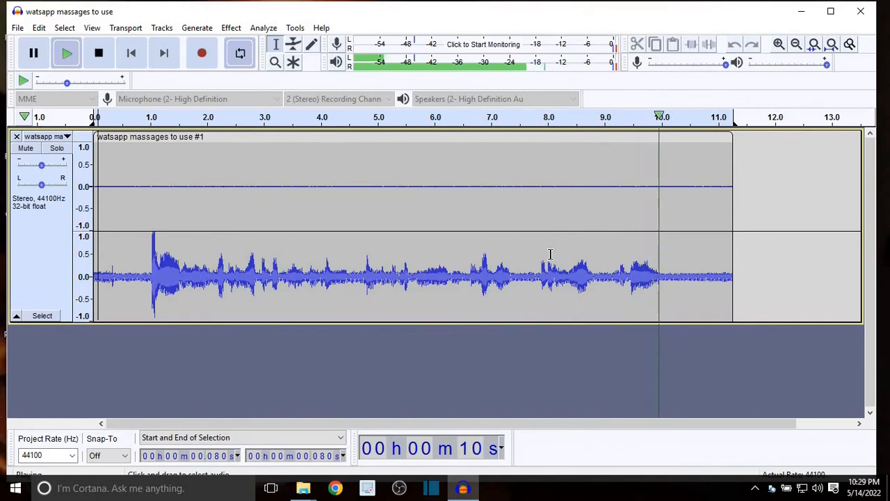
pyautogui.press('space')
pyautogui.click(800, 240)
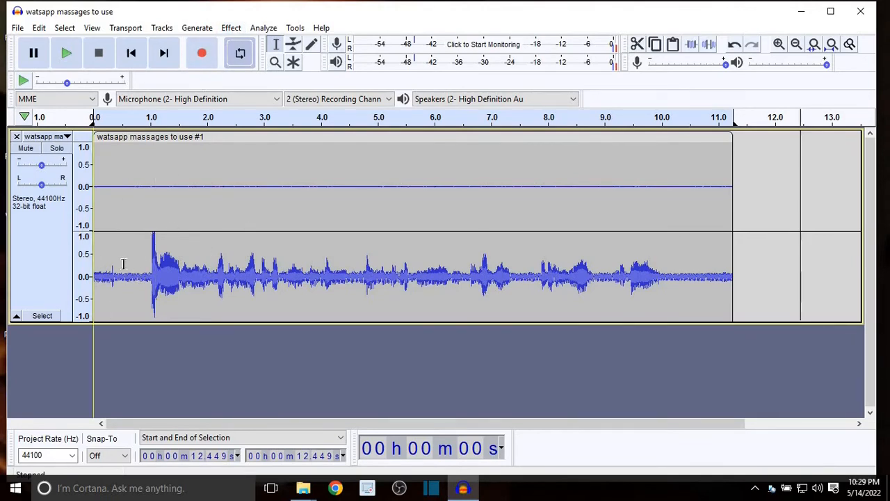
# Replay the clip's start and its end from about 10 s, marking the noise-only tail from about 10.0 to 11.3 s.
pyautogui.click(98, 205)
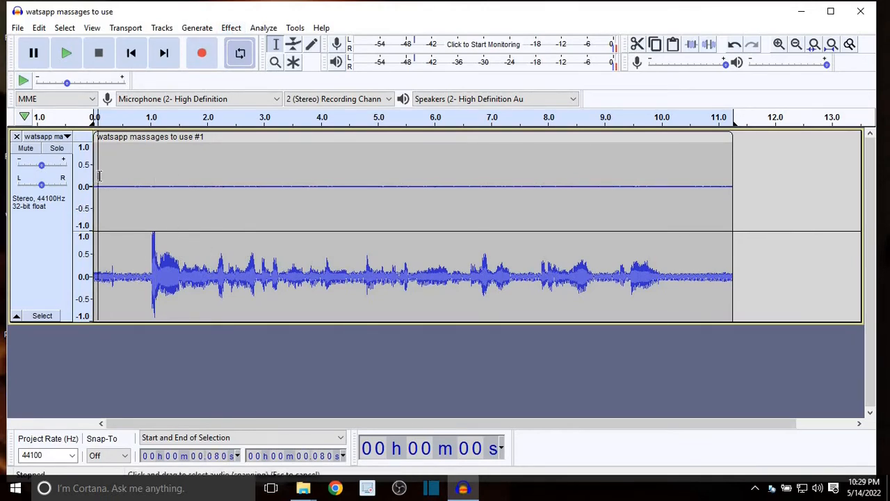
pyautogui.press('space')
pyautogui.press('space')
pyautogui.press('space')
pyautogui.click(660, 216)
pyautogui.press('space')
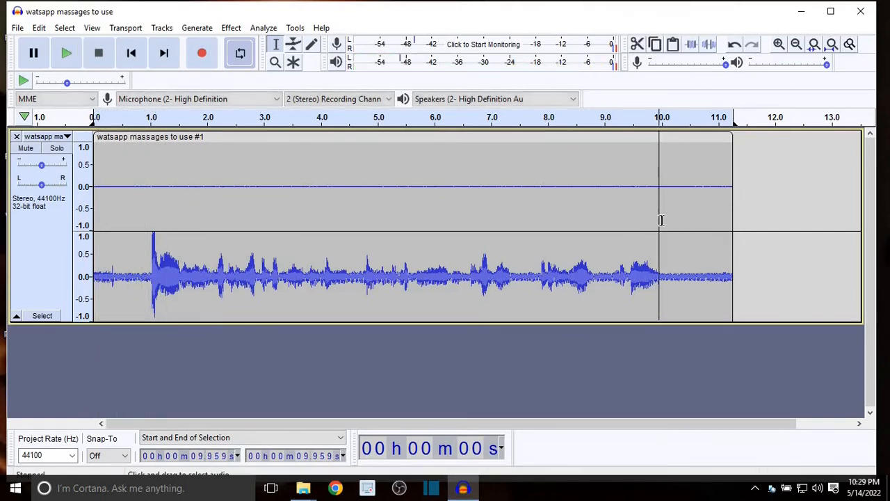
pyautogui.press('space')
pyautogui.press('space')
pyautogui.moveTo(665, 276); pyautogui.dragTo(732, 279)
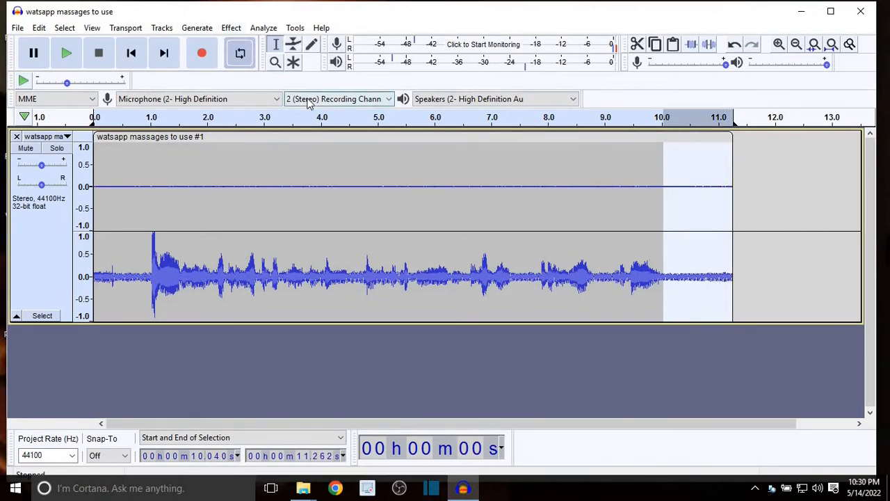
# Capture a noise profile from the whole recording and apply Noise Reduction at 12 dB, sensitivity 6.00 and frequency smoothing 3.
pyautogui.hotkey('ctrl', 'a')
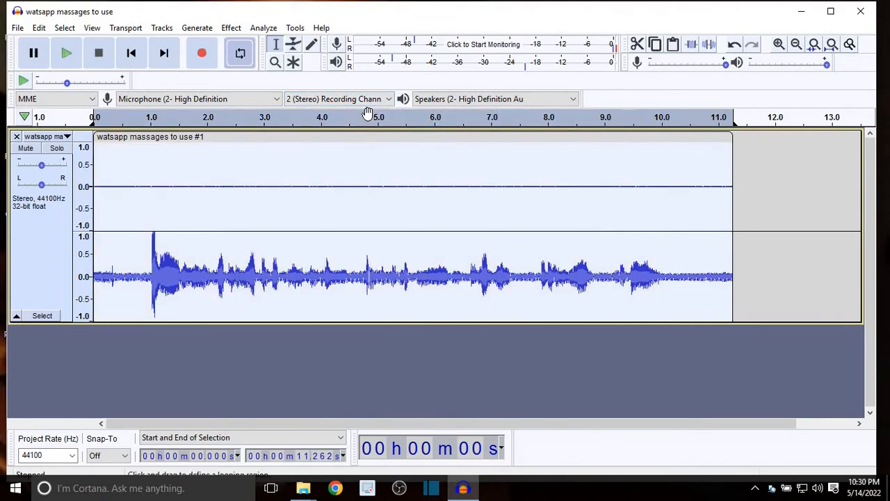
pyautogui.click(241, 50)
pyautogui.click(231, 28)
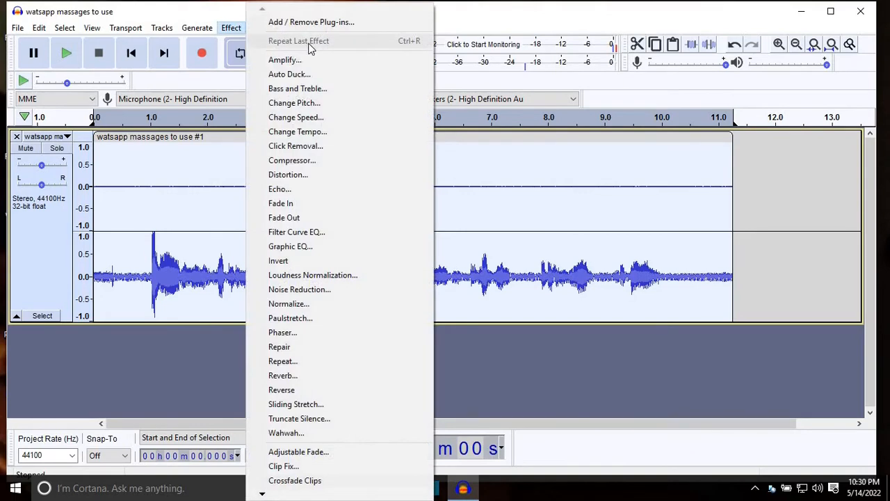
pyautogui.click(289, 290)
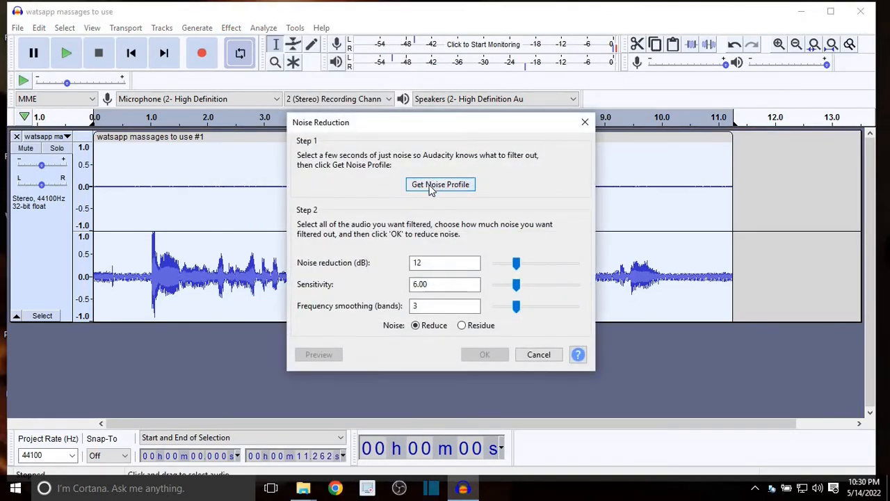
pyautogui.click(431, 187)
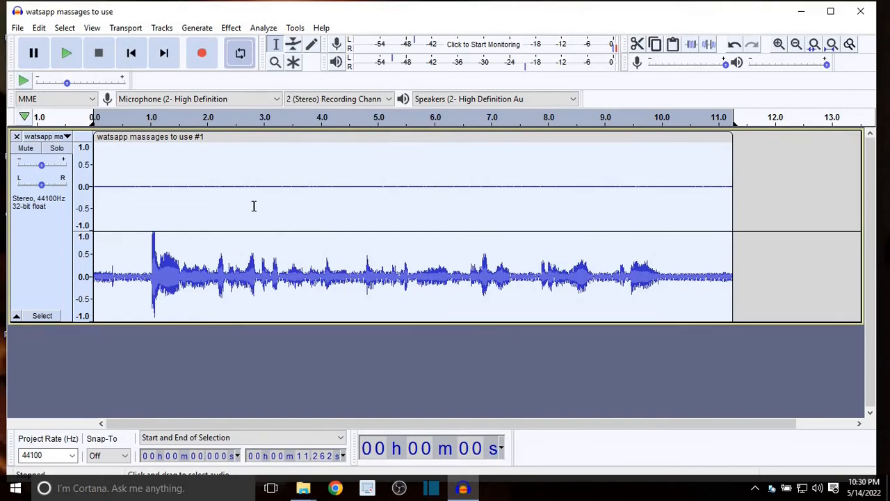
pyautogui.click(232, 30)
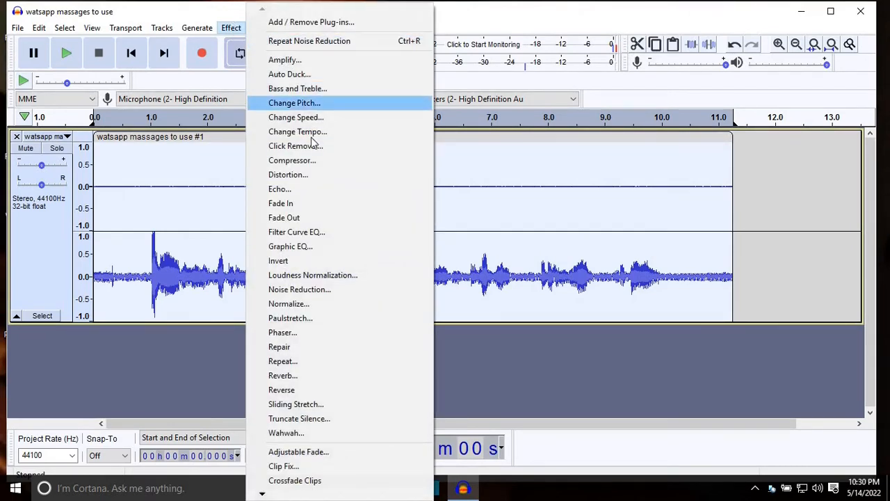
pyautogui.click(306, 290)
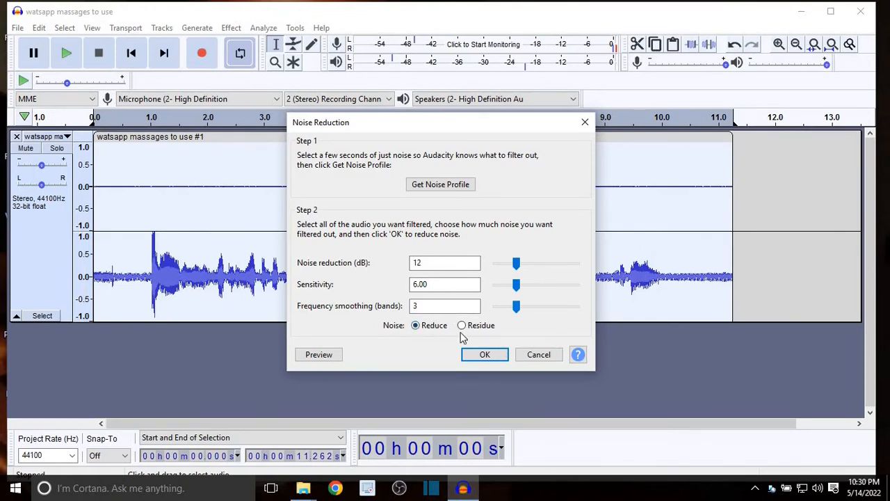
pyautogui.click(491, 356)
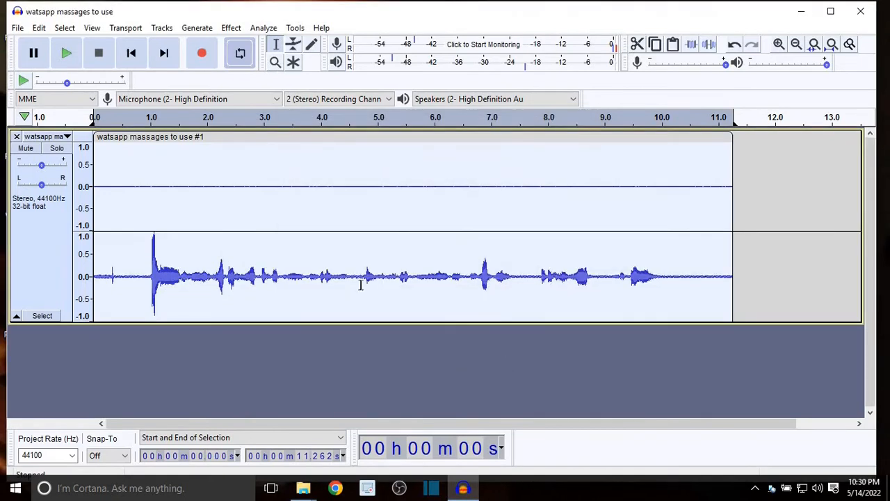
# Play the noise-reduced clip from near its start and mark the quiet tail from about 10.2 to 11.2 s.
pyautogui.click(112, 238)
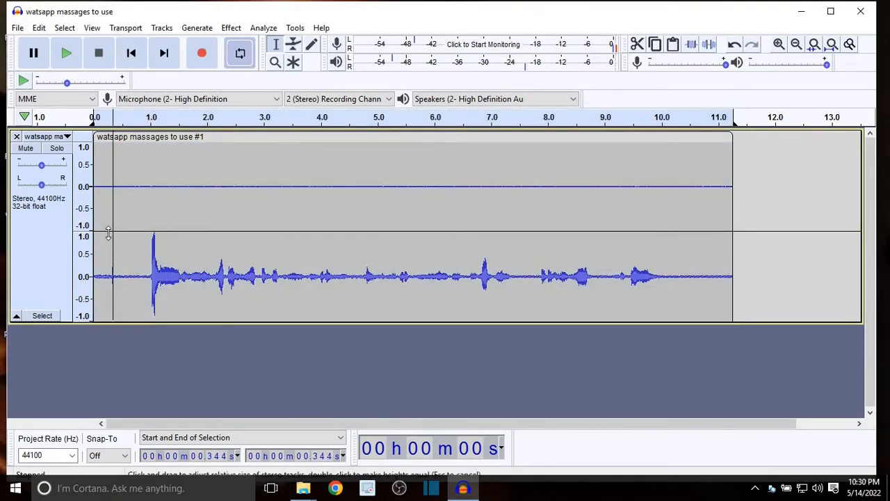
pyautogui.moveTo(100, 217); pyautogui.dragTo(92, 218)
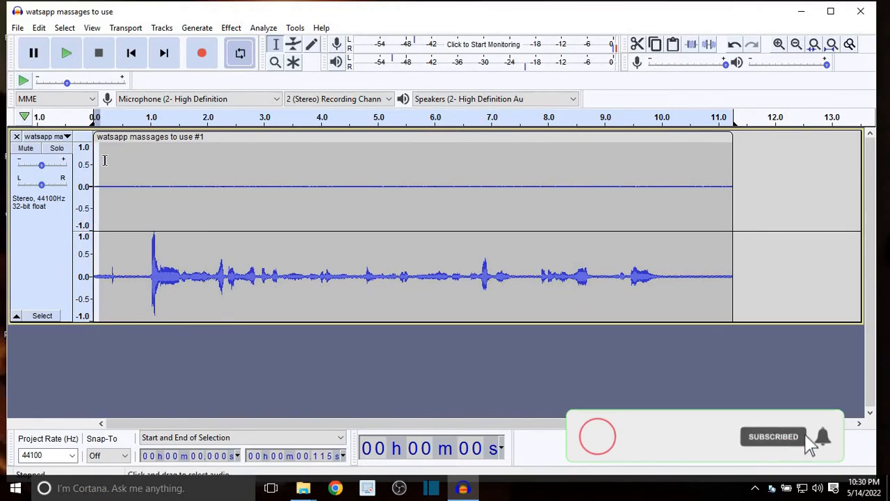
pyautogui.click(103, 164)
pyautogui.press('space')
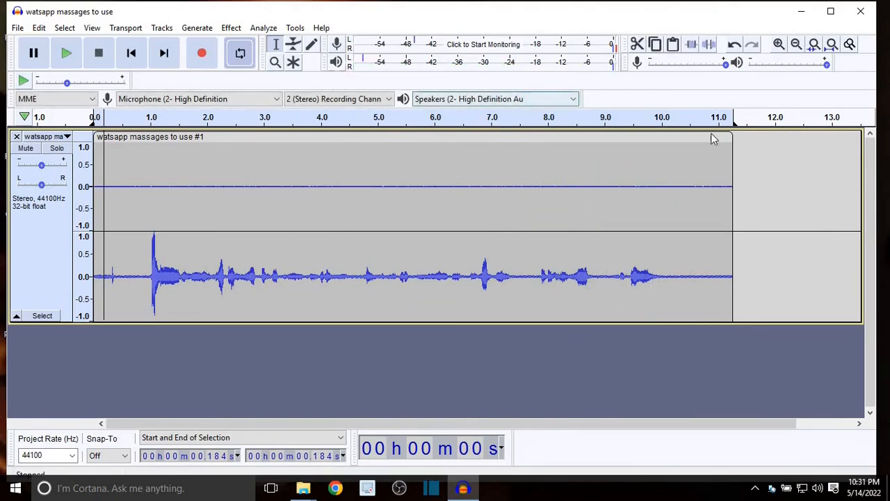
pyautogui.click(108, 160)
pyautogui.press('space')
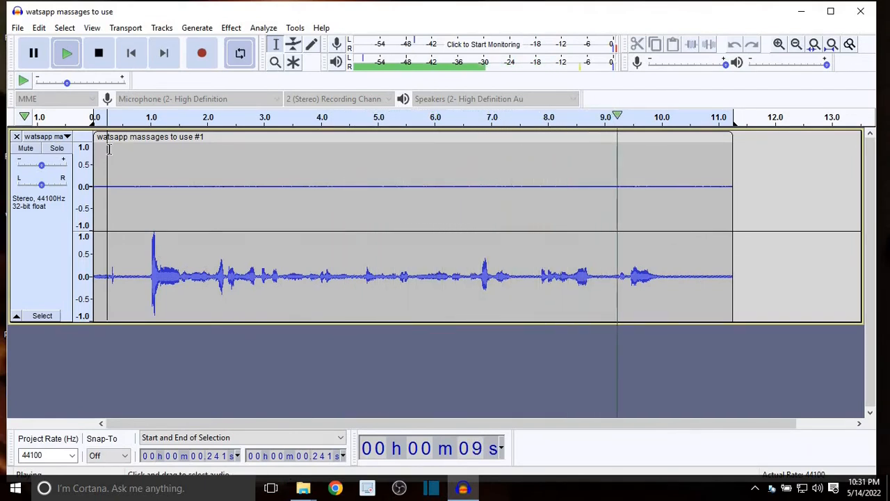
pyautogui.press('space')
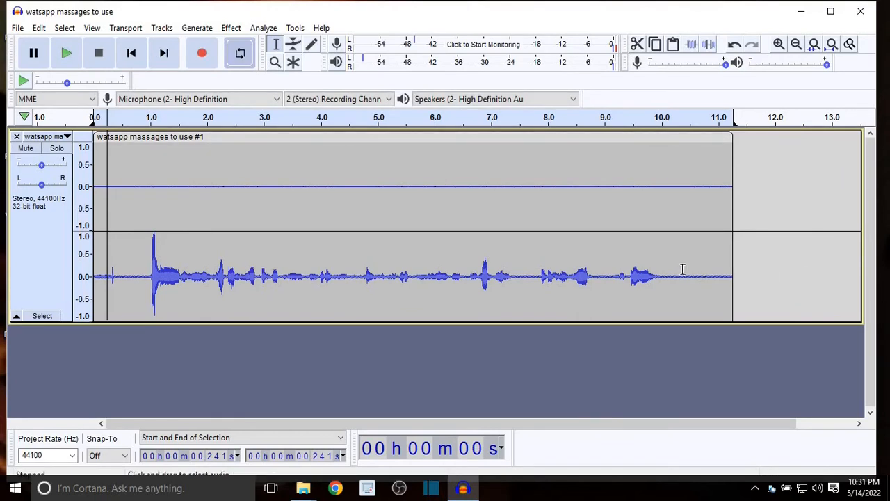
pyautogui.moveTo(671, 274); pyautogui.dragTo(716, 276)
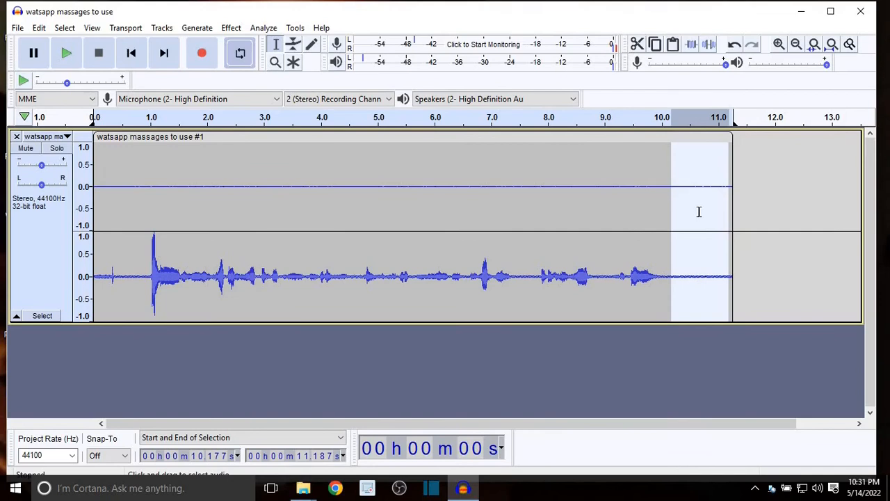
# Capture a fresh noise profile from the entire clip and apply a second Noise Reduction pass at 12 dB, sensitivity 6.00 and smoothing 3.
pyautogui.hotkey('ctrl', 'a')
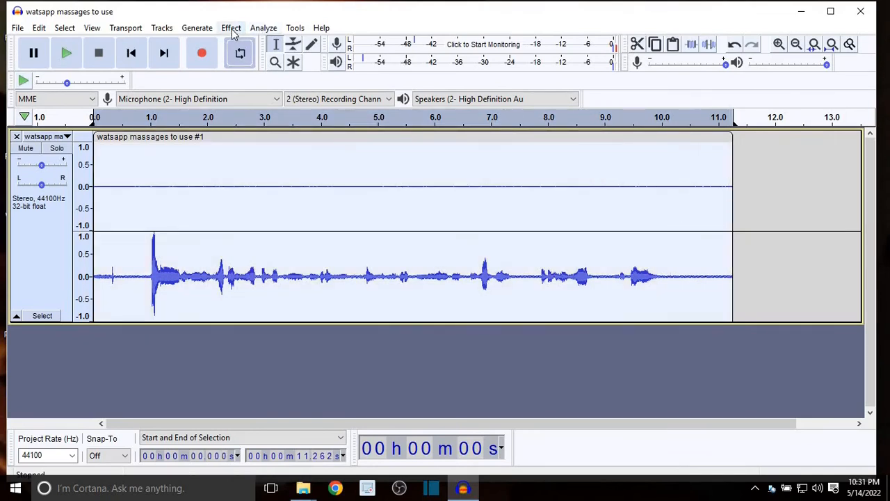
pyautogui.click(232, 30)
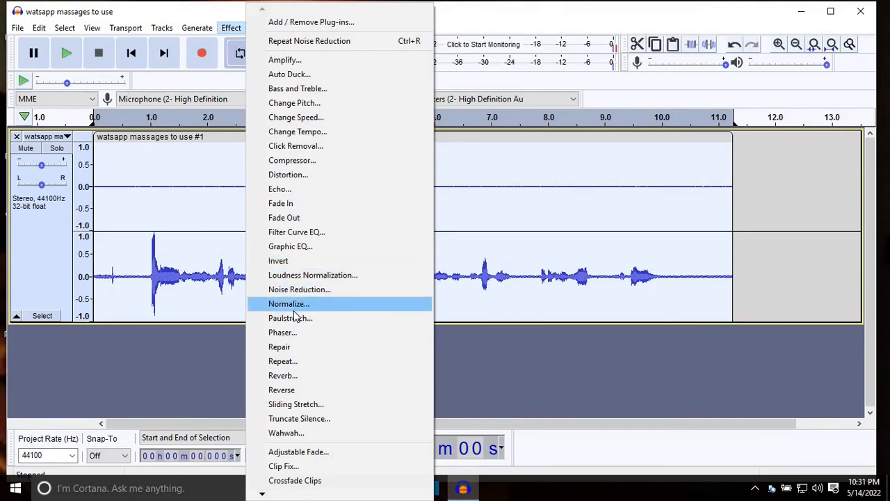
pyautogui.click(300, 290)
pyautogui.click(432, 184)
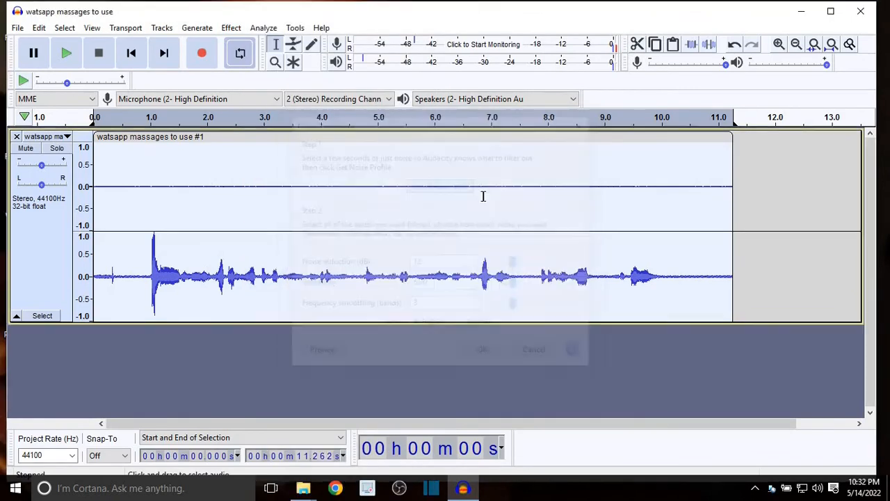
pyautogui.click(231, 29)
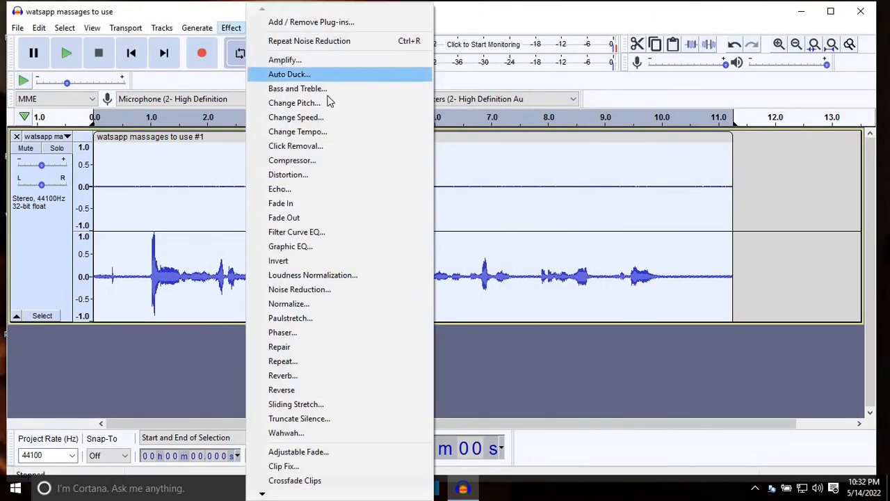
pyautogui.click(299, 289)
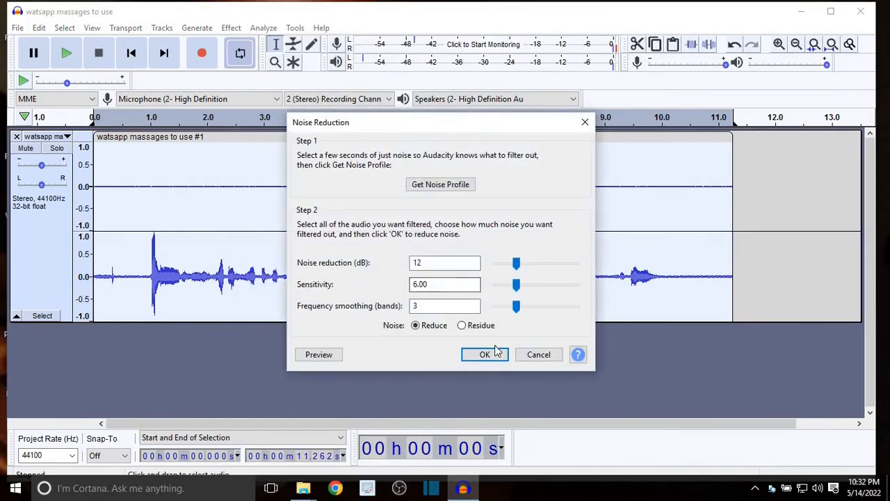
pyautogui.click(485, 355)
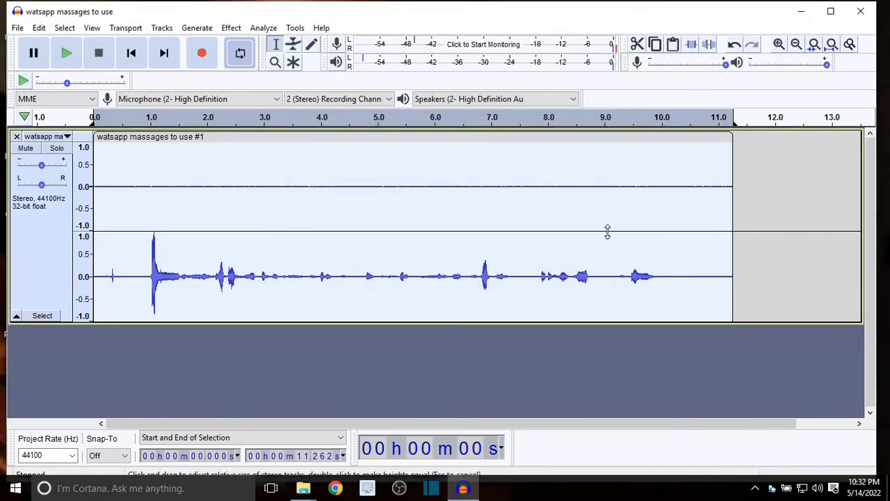
# Listen to the cleaned clip's tail from about 10.1 s and its speech from about 0.9 s.
pyautogui.click(667, 281)
pyautogui.press('space')
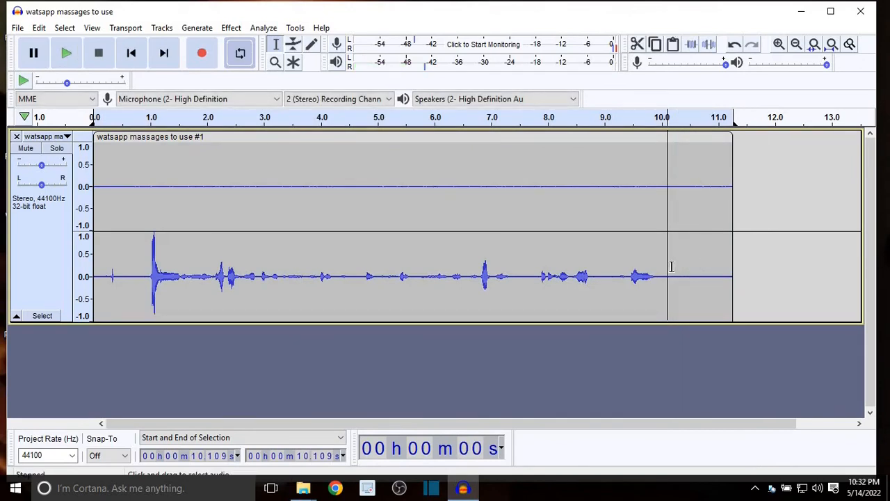
pyautogui.press('space')
pyautogui.click(143, 202)
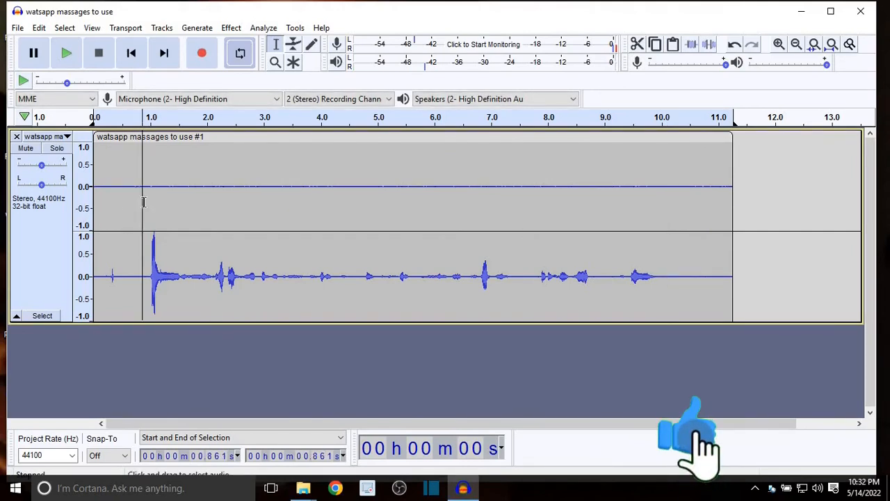
pyautogui.press('space')
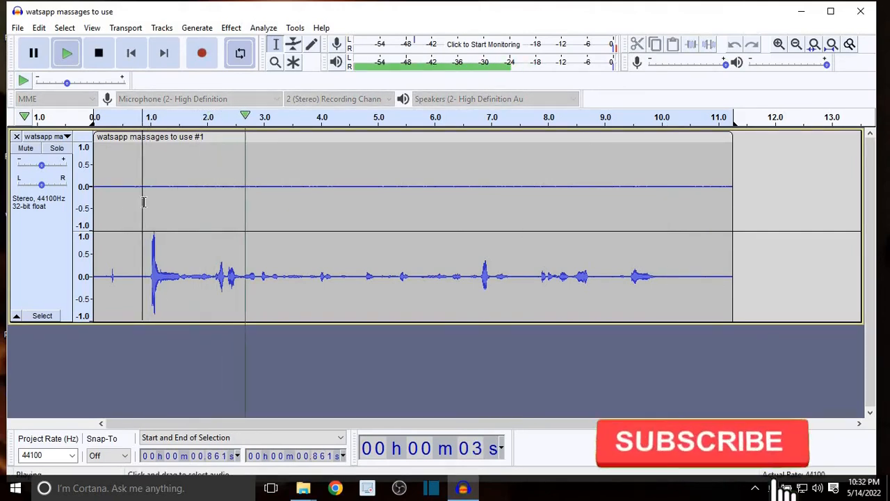